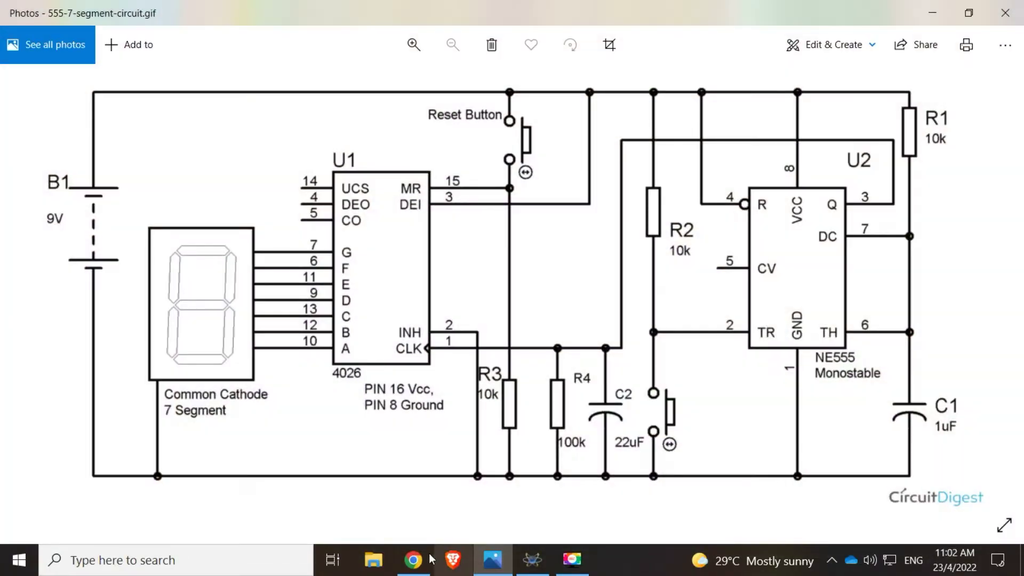
# Bring up the CircuitDigest 555 counter article and scroll through the IC 4026 pinout and pin-function table
pyautogui.click(413, 558)
pyautogui.scroll(20, 515, 341)
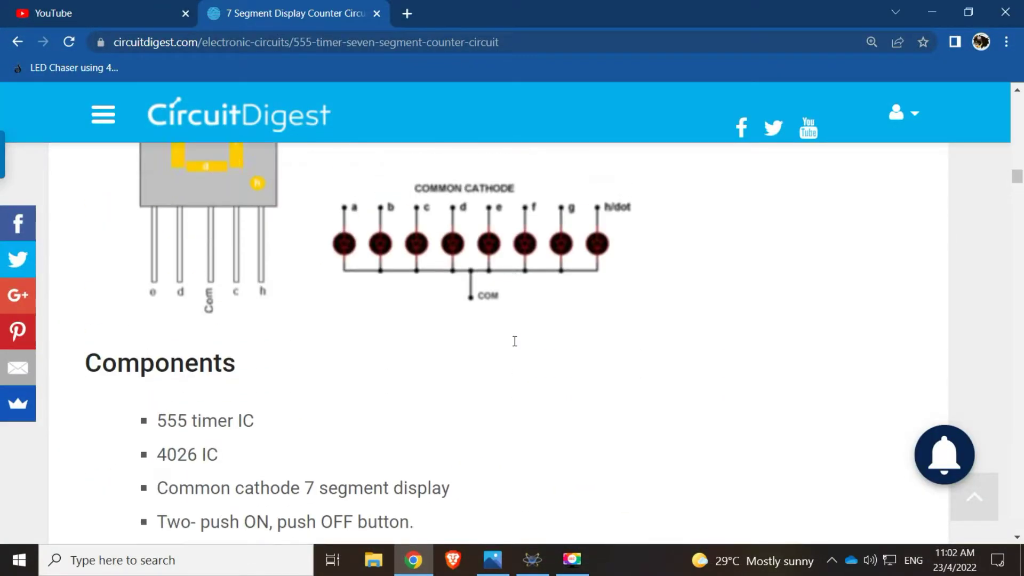
pyautogui.scroll(12, 514, 341)
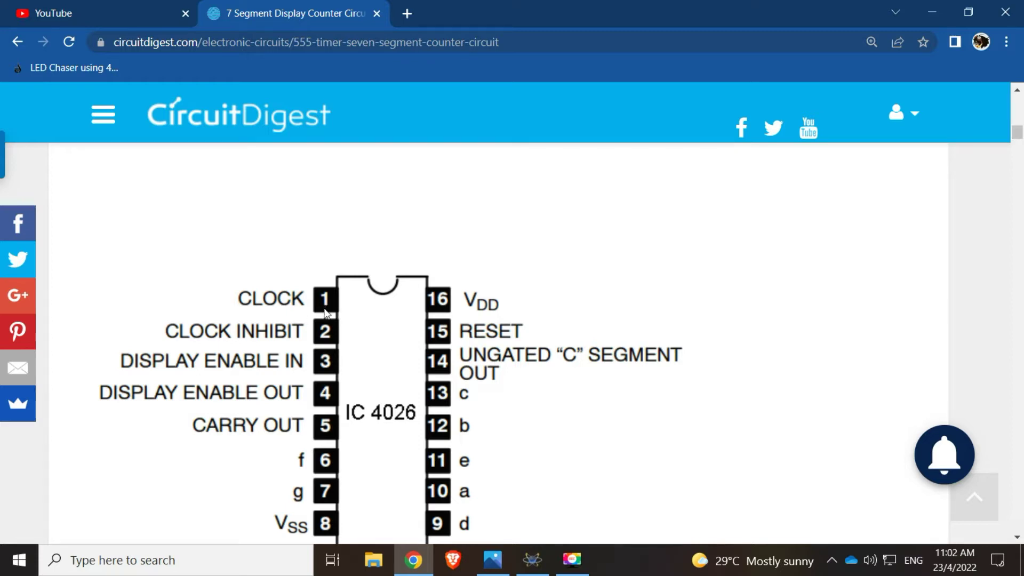
pyautogui.scroll(-3, 335, 333)
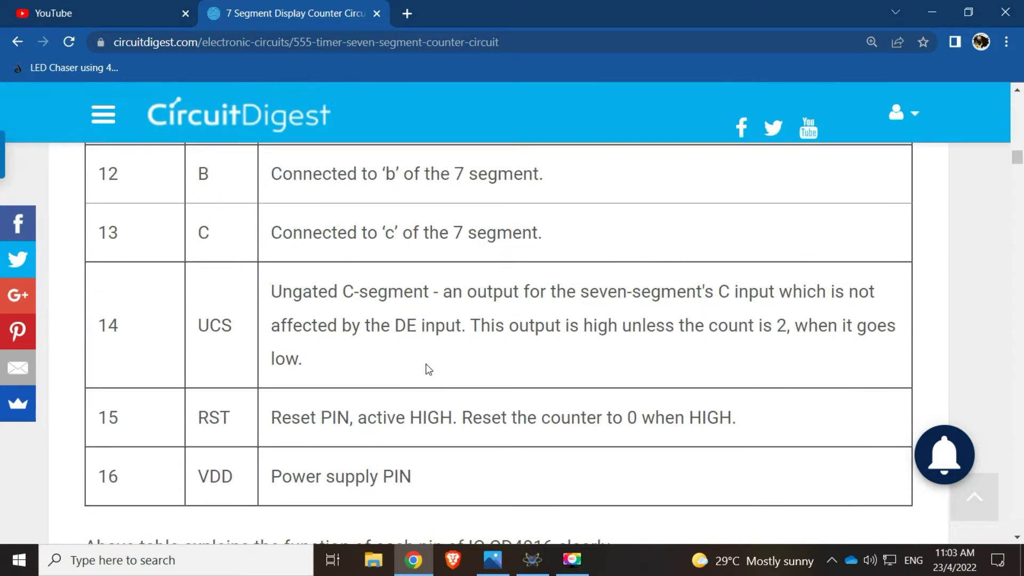
pyautogui.scroll(-15, 428, 369)
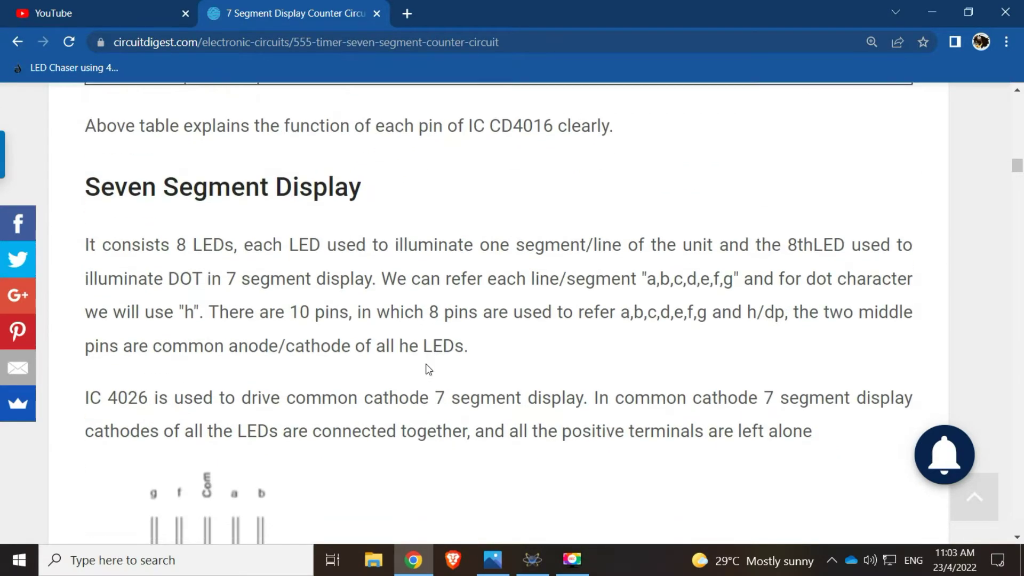
pyautogui.scroll(-7, 428, 369)
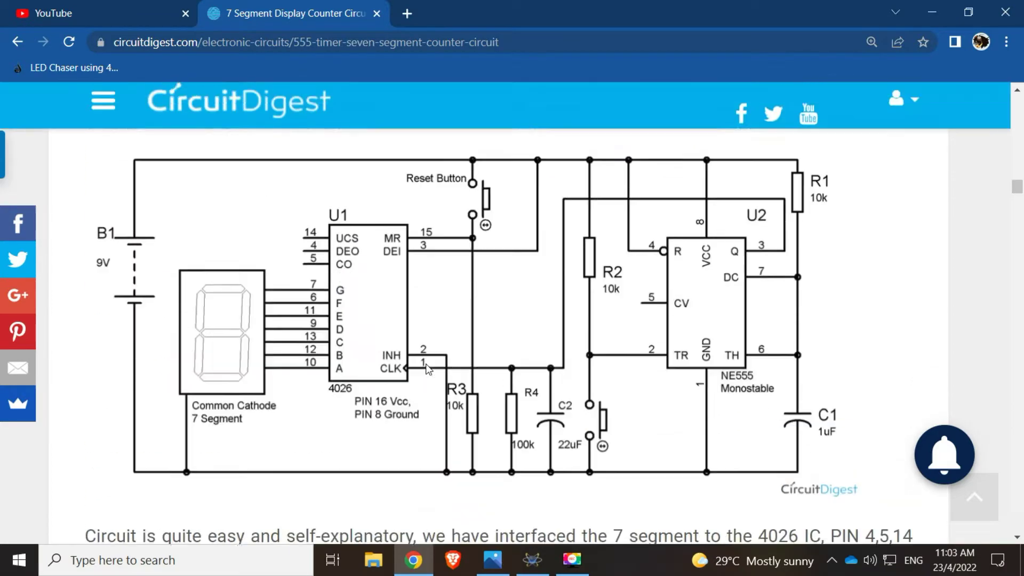
pyautogui.scroll(1, 428, 369)
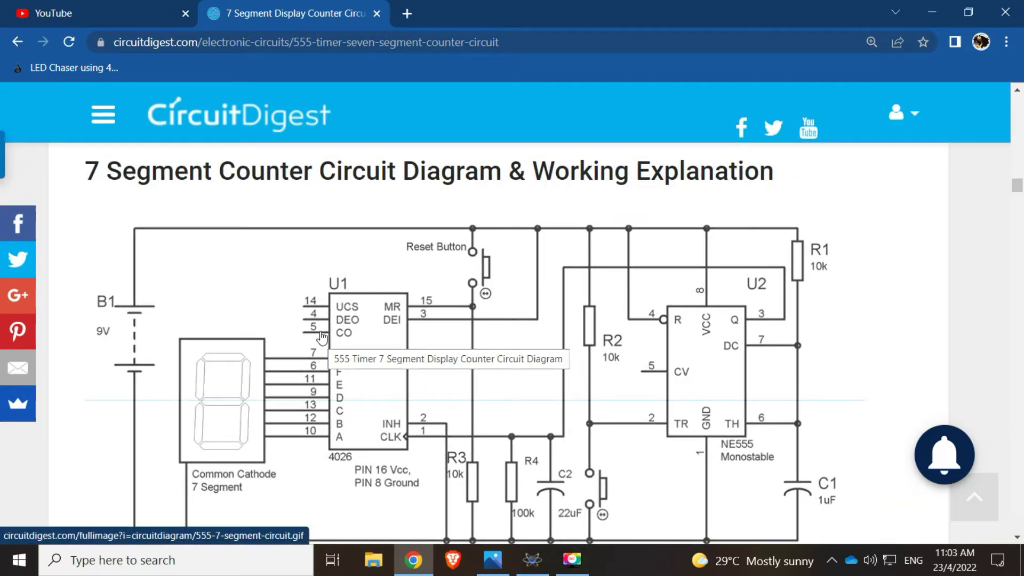
pyautogui.scroll(10, 320, 327)
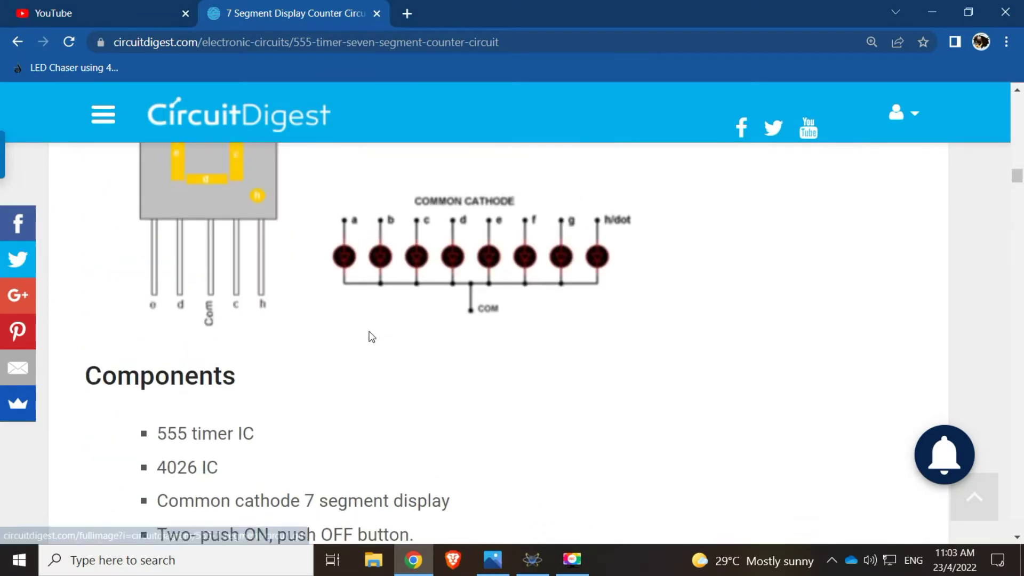
pyautogui.scroll(15, 375, 340)
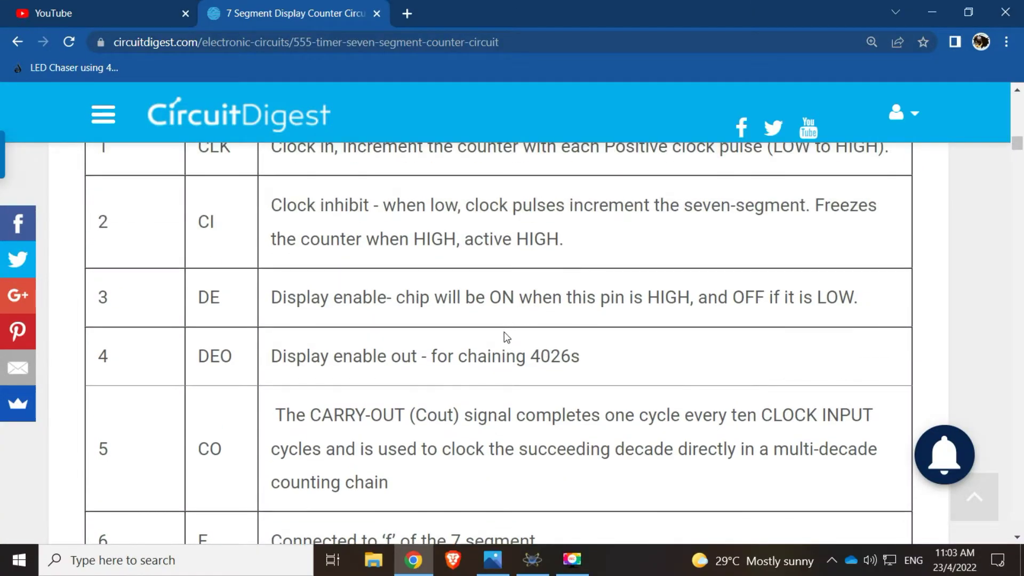
pyautogui.scroll(-20, 506, 343)
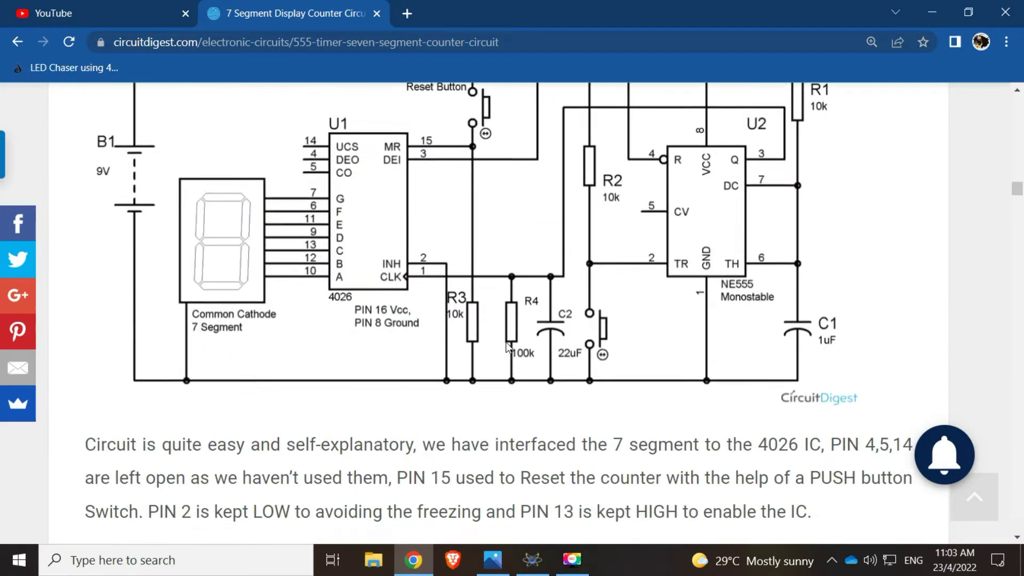
pyautogui.scroll(20, 507, 347)
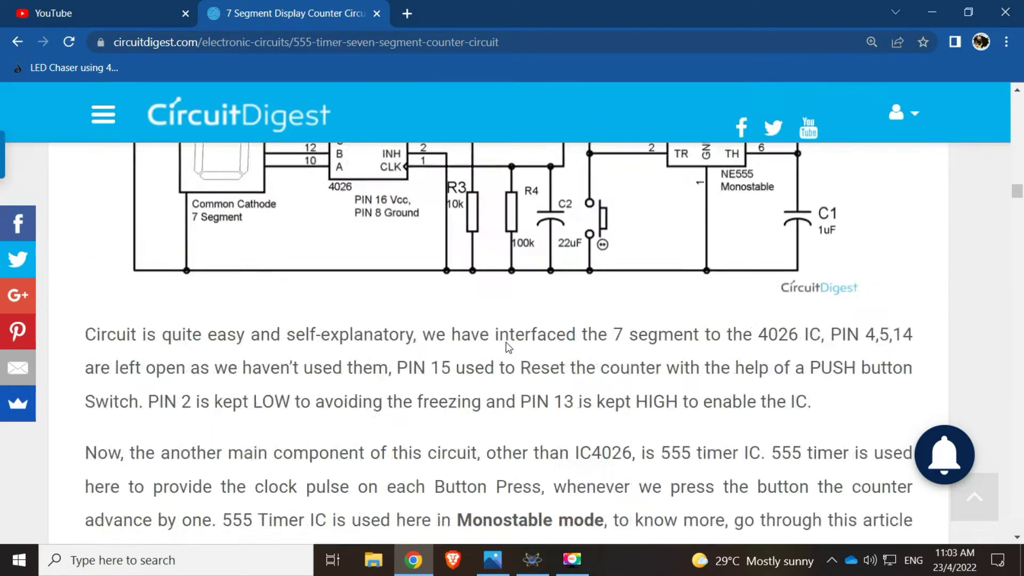
pyautogui.scroll(-5, 508, 347)
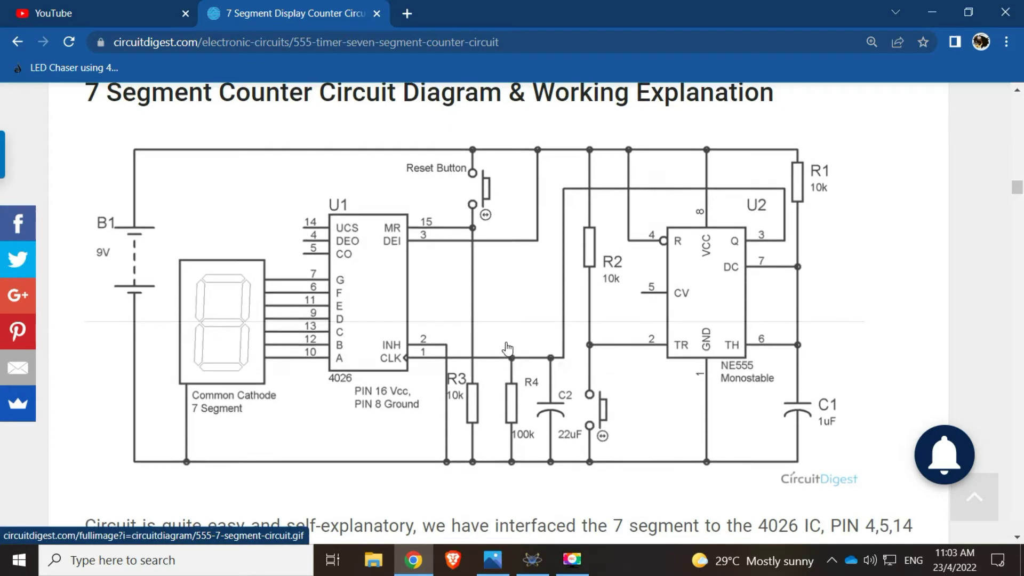
pyautogui.scroll(10, 507, 349)
pyautogui.scroll(1, 507, 349)
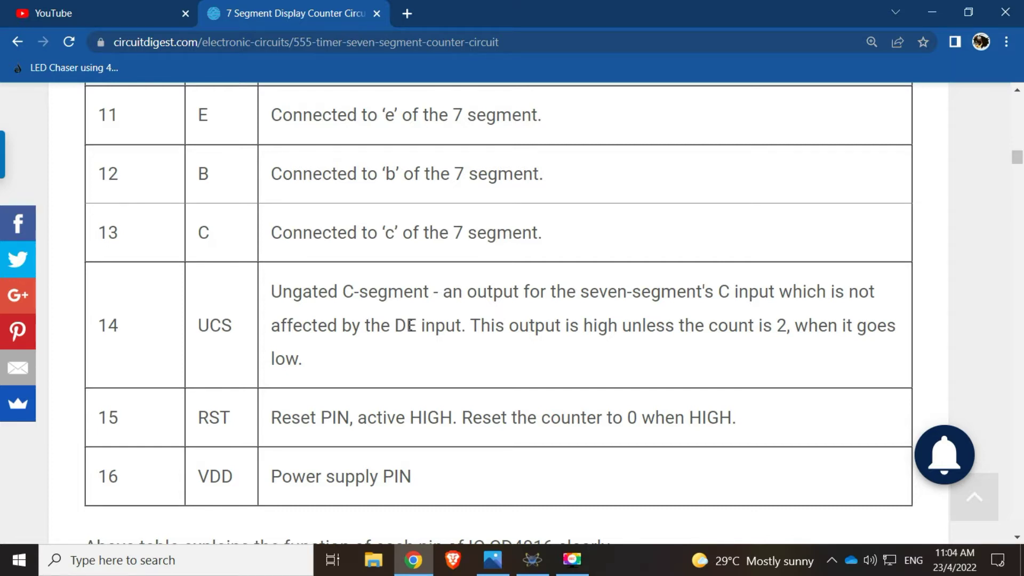
pyautogui.scroll(-10, 410, 325)
# Bring the circuit diagram picture back forward, then open Proteus's File menu
pyautogui.click(491, 559)
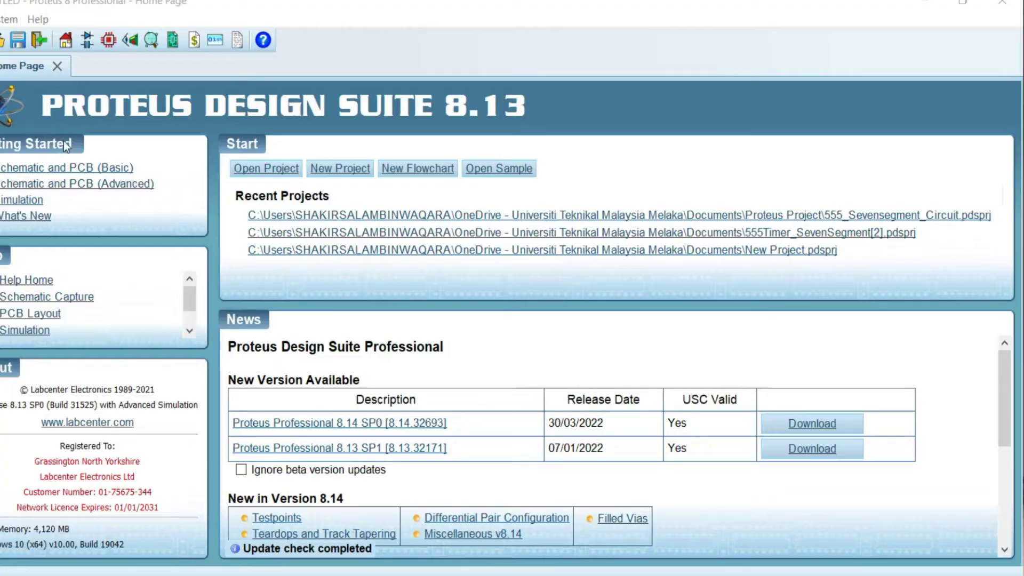
pyautogui.hotkey('alt', 'f')
# Choose Open Project to start loading the saved 555_Sevensegment_Circuit project
pyautogui.click(22, 58)
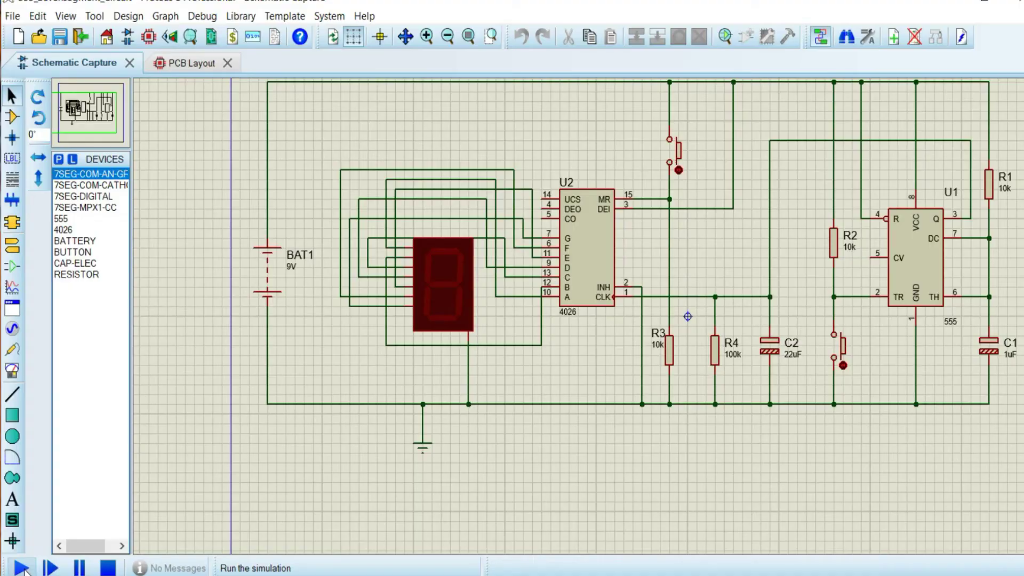
# Run the simulation and clock the display up from 1 through 9, rolling over to 0
pyautogui.click(22, 568)
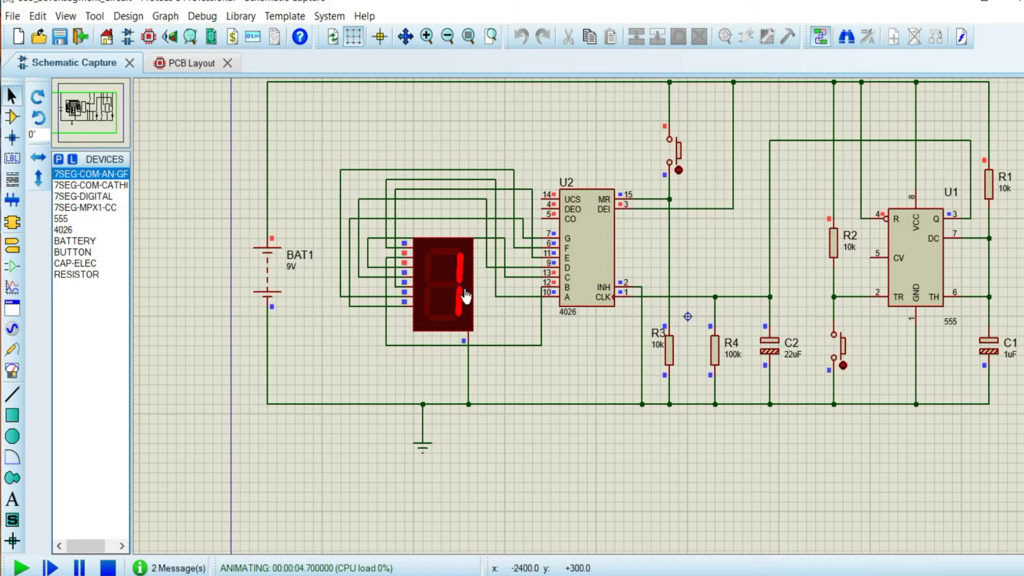
pyautogui.click(841, 356)
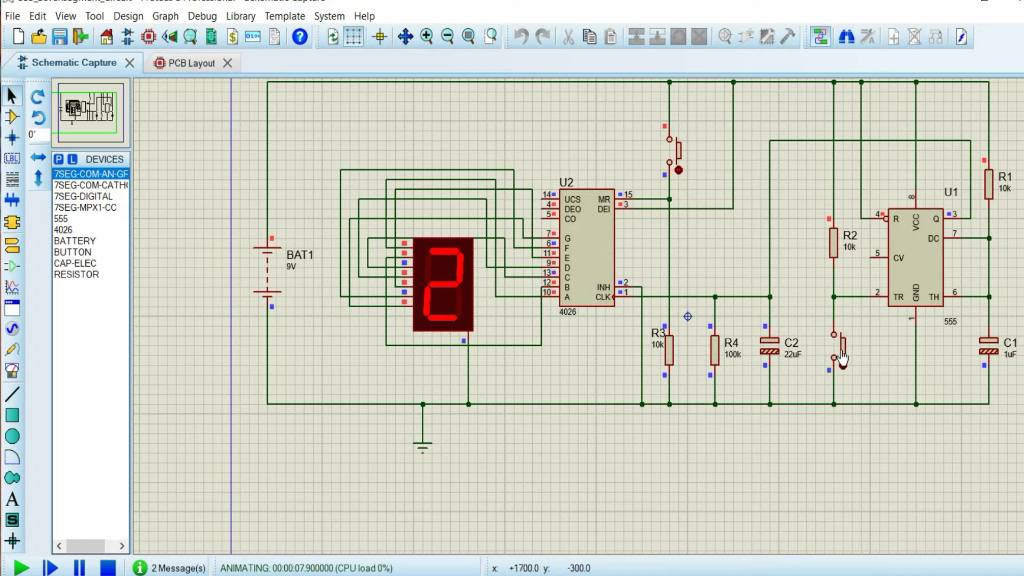
pyautogui.click(842, 357)
pyautogui.click(842, 357)
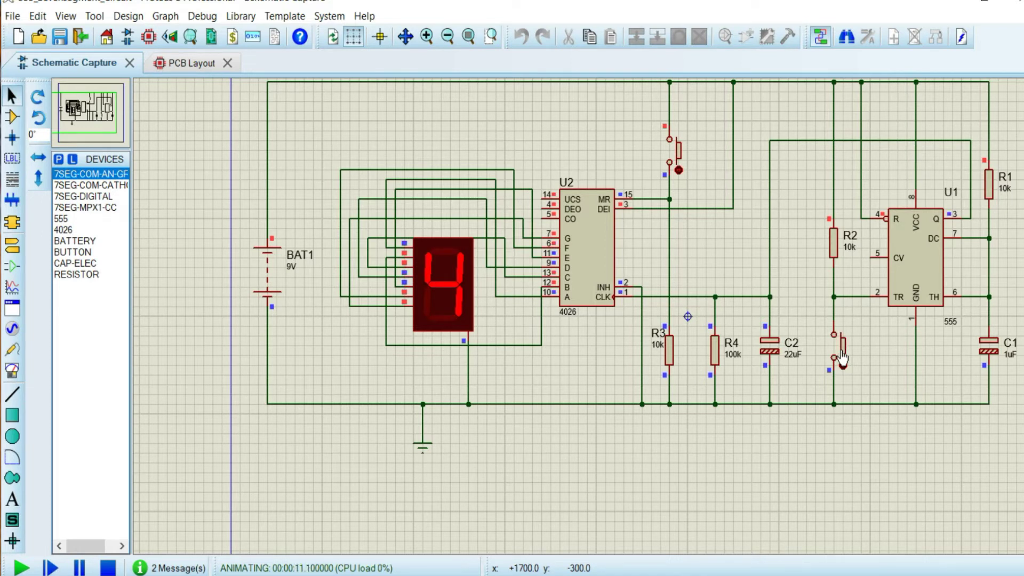
pyautogui.click(842, 357)
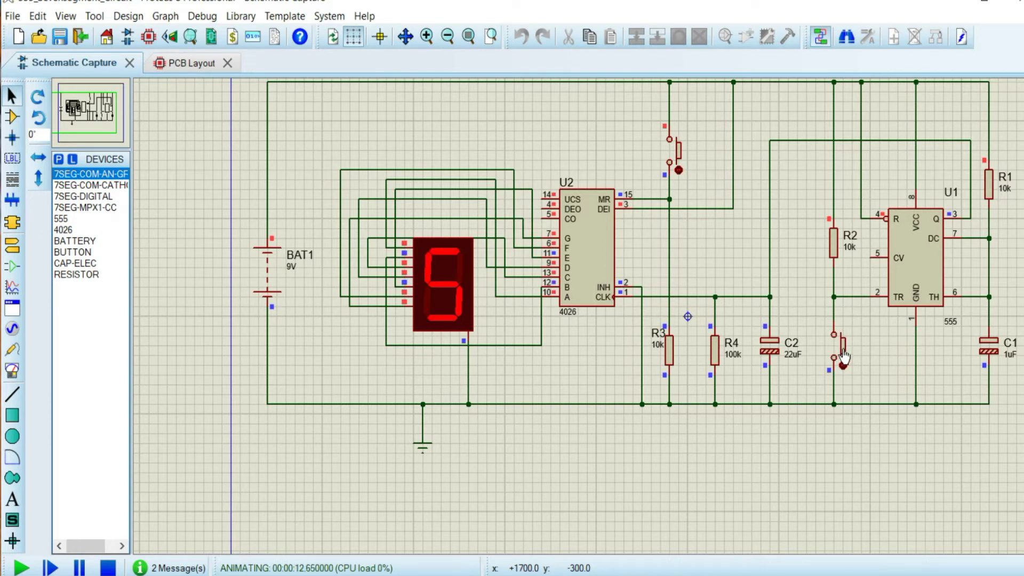
pyautogui.click(842, 356)
pyautogui.click(840, 354)
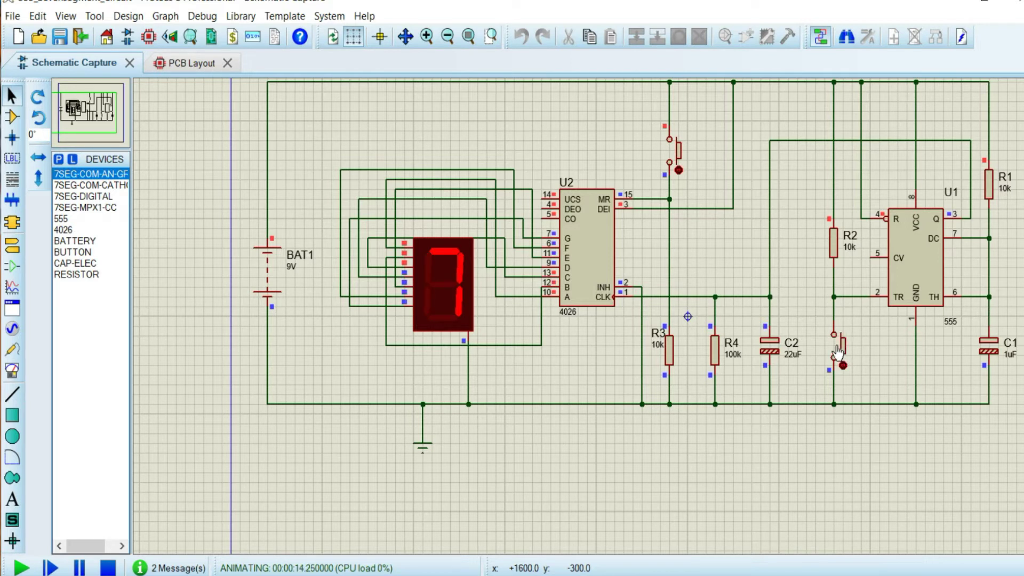
pyautogui.click(838, 352)
pyautogui.click(838, 353)
pyautogui.click(839, 353)
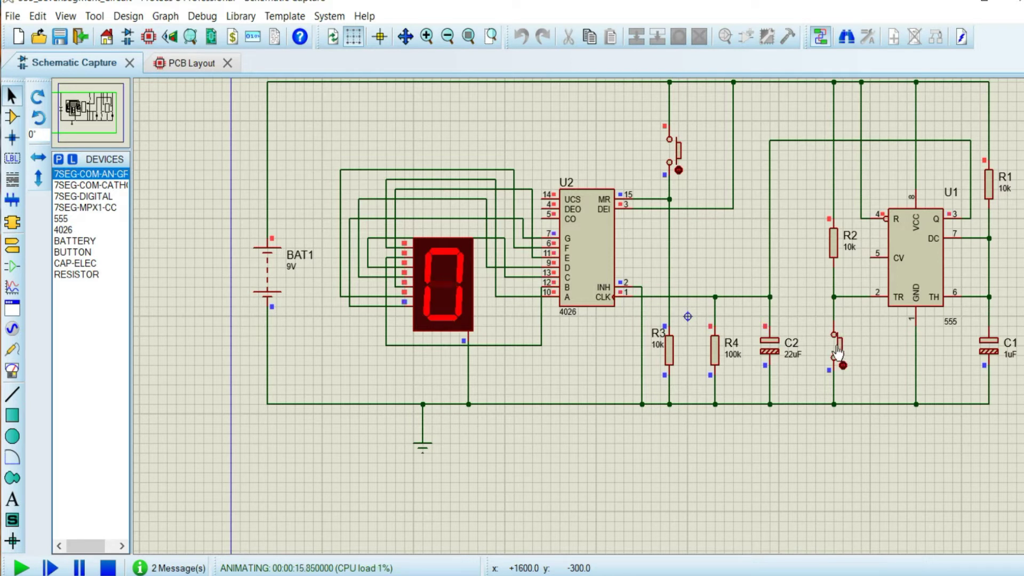
# Clock the counter through another full cycle, 1 to 9 and back to 0
pyautogui.click(838, 353)
pyautogui.click(838, 353)
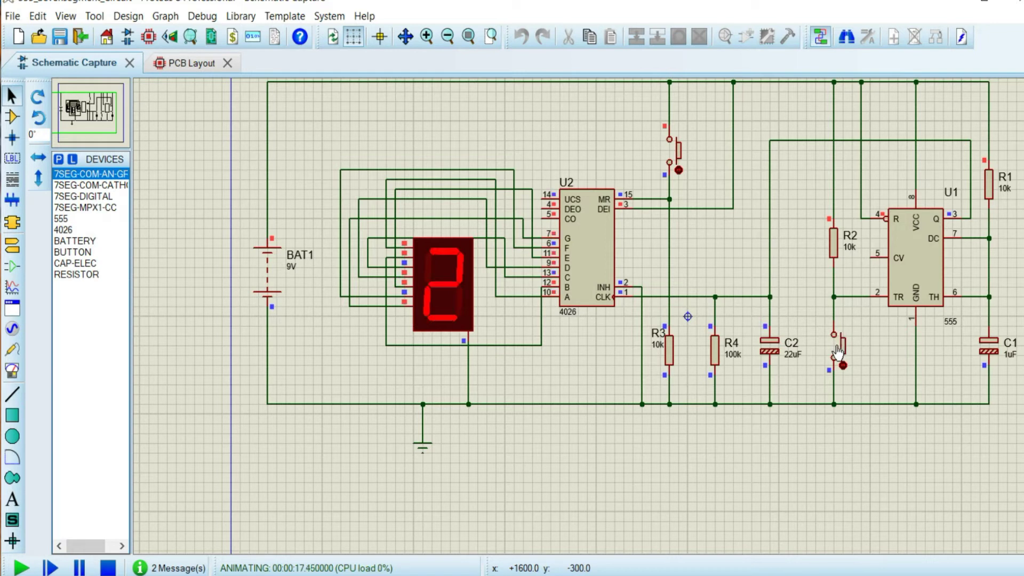
pyautogui.click(838, 353)
pyautogui.click(838, 353)
pyautogui.click(838, 353)
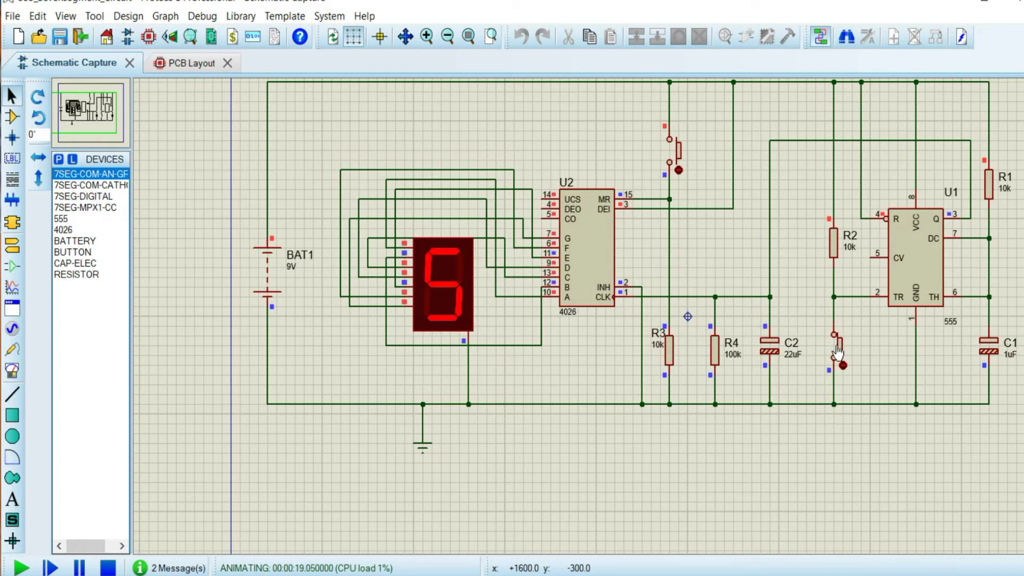
pyautogui.click(838, 353)
pyautogui.click(838, 353)
pyautogui.click(838, 353)
pyautogui.click(839, 353)
pyautogui.click(838, 353)
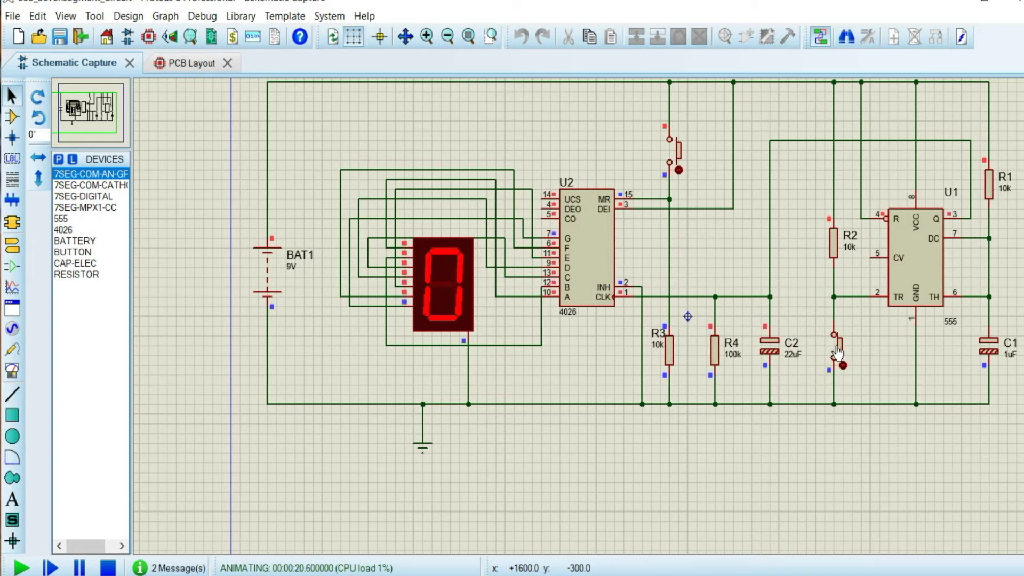
pyautogui.click(838, 353)
pyautogui.click(838, 353)
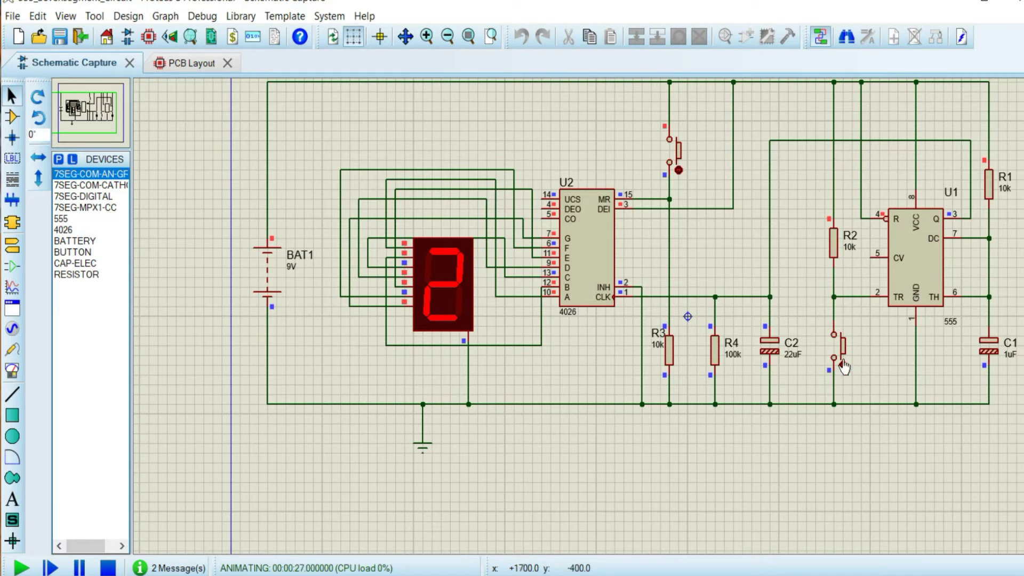
# Keep clocking the display from 3 up through 9, past 0, to 3
pyautogui.click(835, 353)
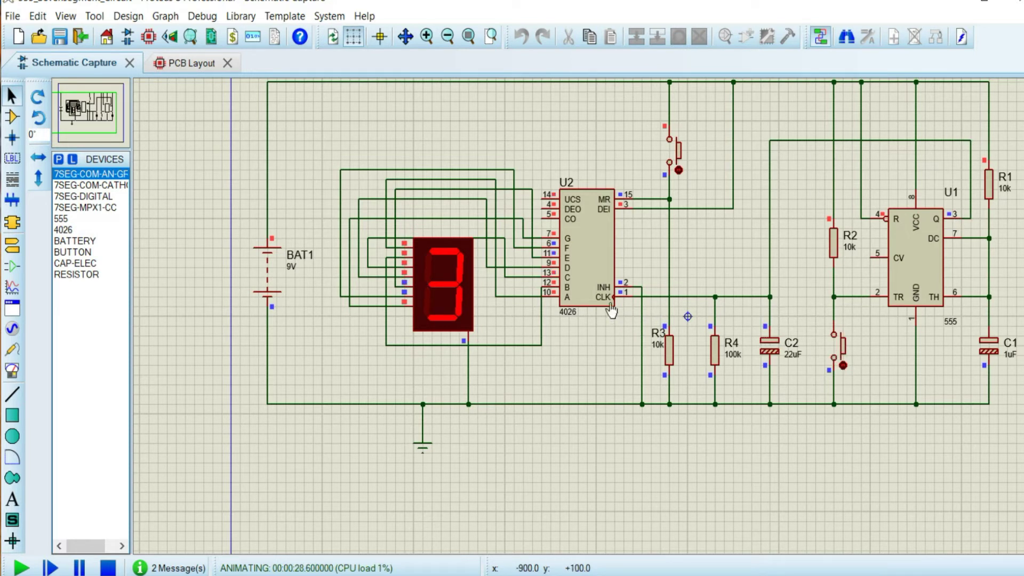
pyautogui.click(840, 355)
pyautogui.click(841, 358)
pyautogui.click(841, 358)
pyautogui.click(841, 357)
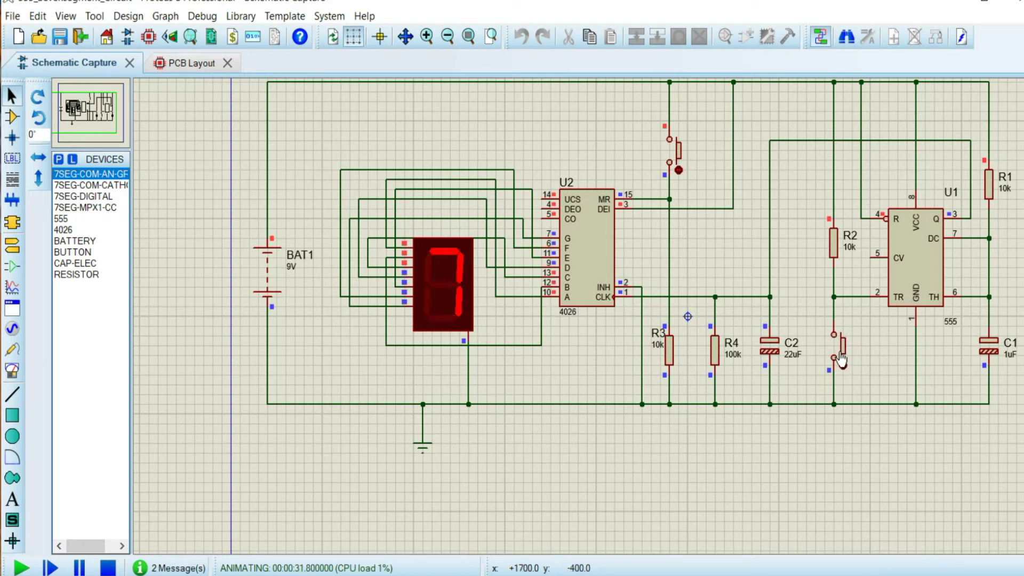
pyautogui.click(841, 358)
pyautogui.click(841, 358)
pyautogui.click(841, 357)
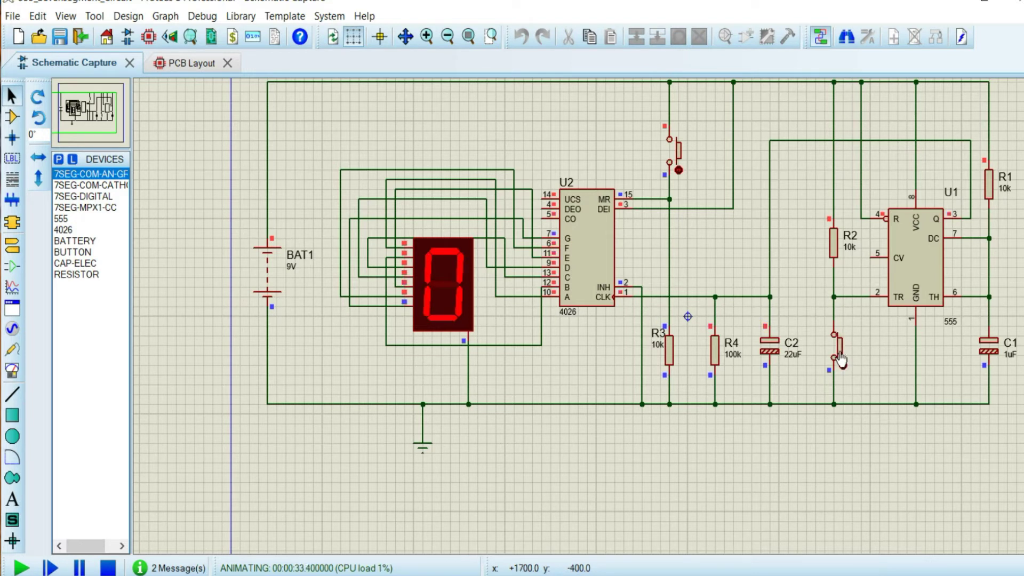
pyautogui.click(841, 358)
pyautogui.click(841, 357)
pyautogui.click(841, 358)
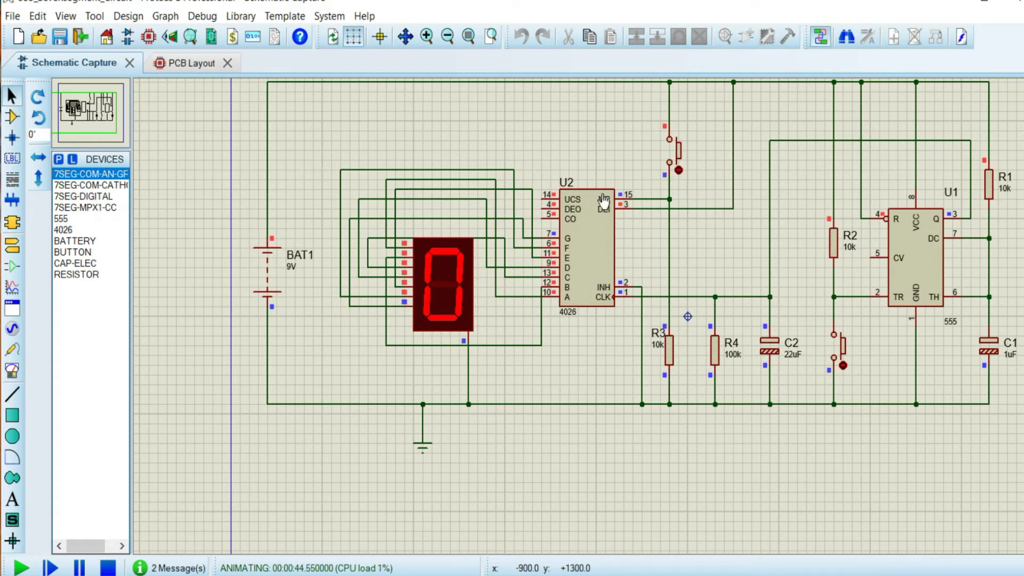
# Press the upper reset button wired to MR to clear the display to 0
pyautogui.click(676, 165)
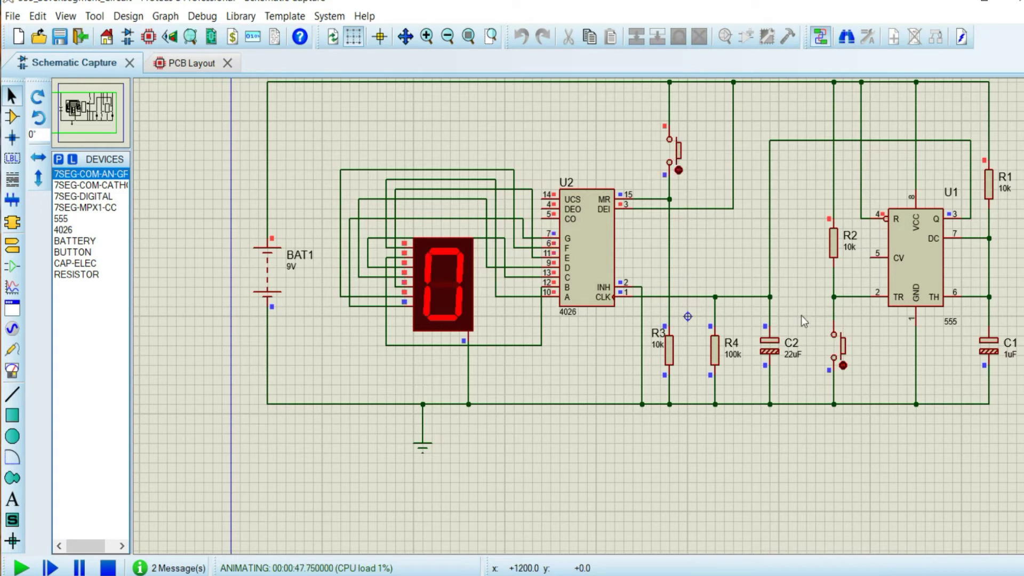